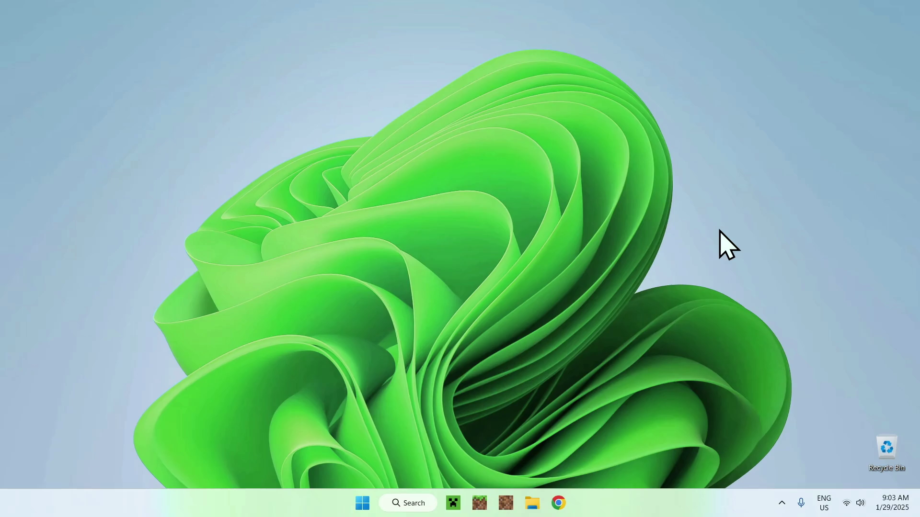
Create a new desktop folder named 'Minecraft Server'
right_click(453, 221)
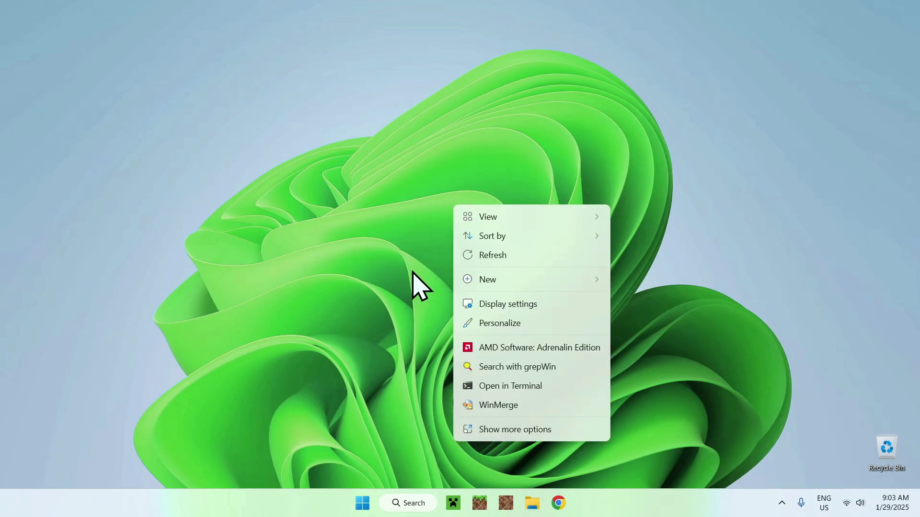
mouse_move(541, 280)
click(628, 282)
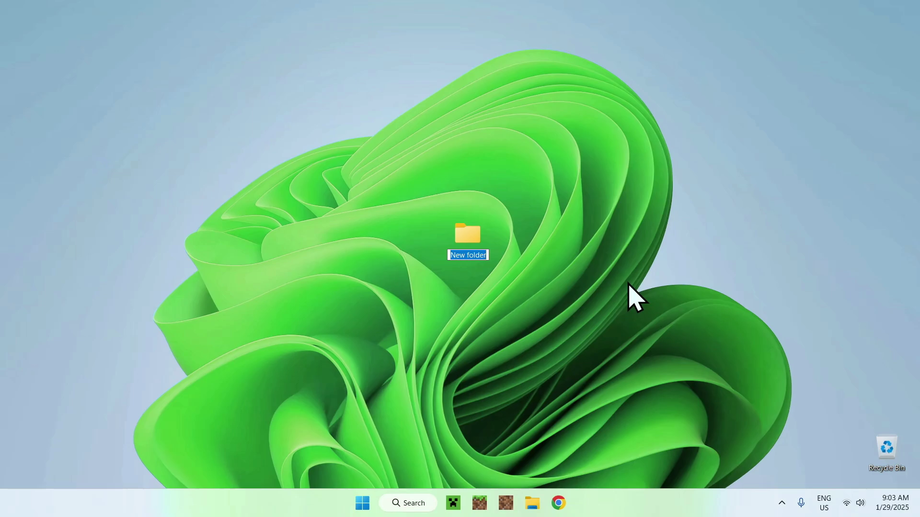
text(Minecraft Ser)
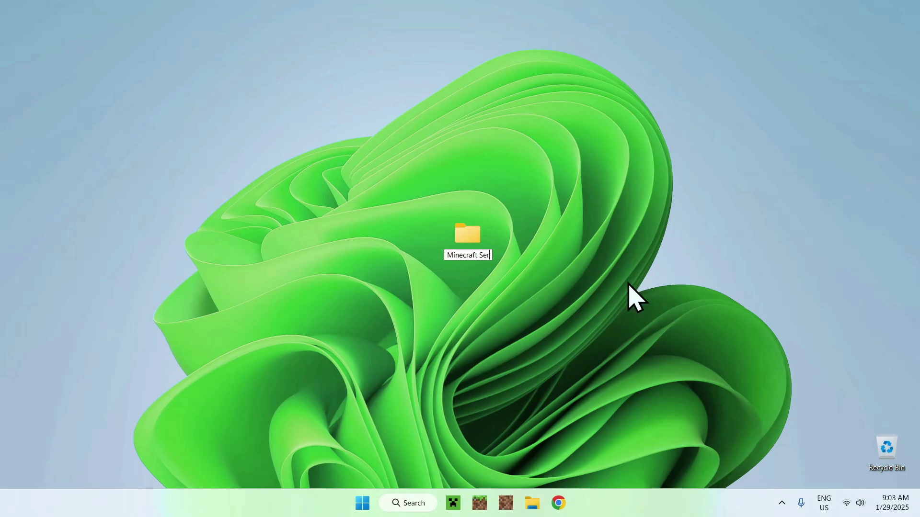
text(ver)
key(Return)
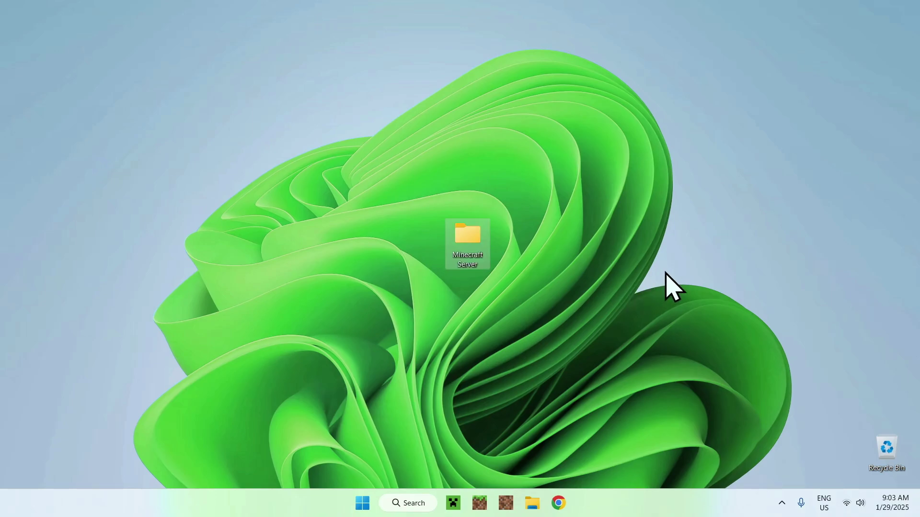
mouse_move(467, 245)
mouse_down()
mouse_move(455, 248)
mouse_move(464, 250)
mouse_up()
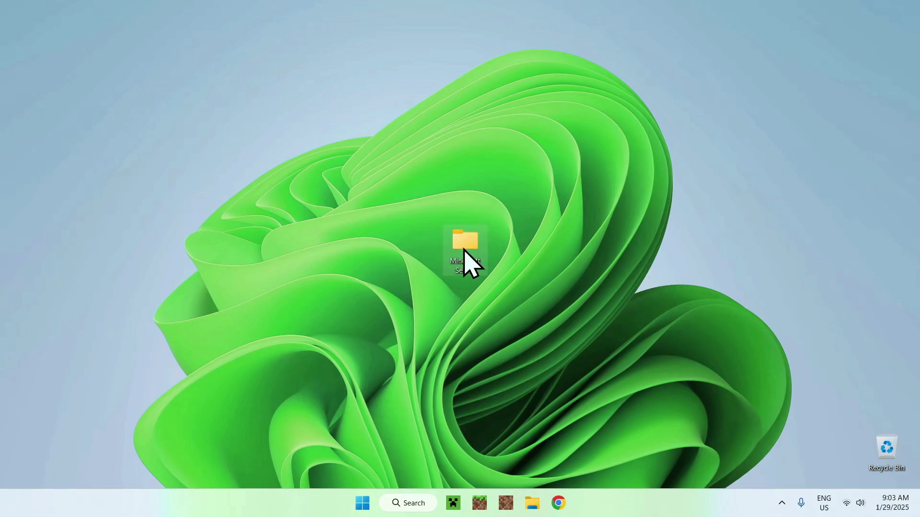
click(571, 257)
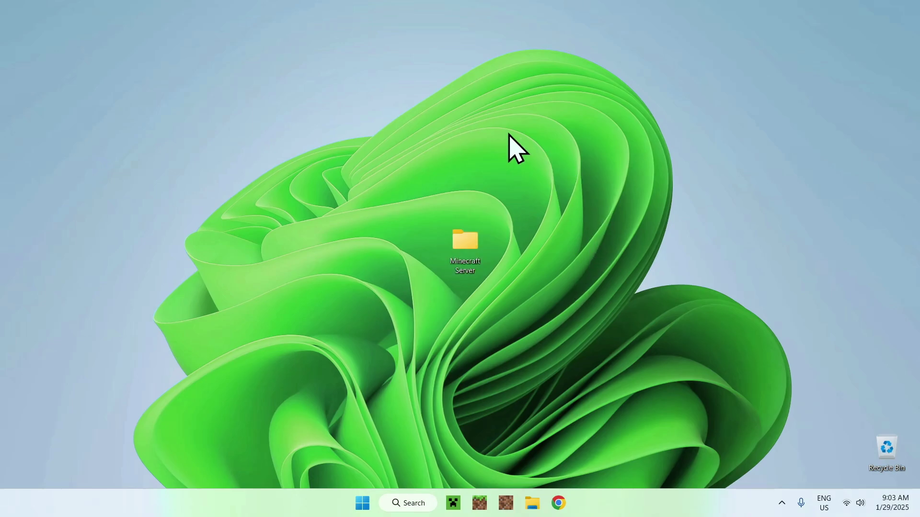
Search Google for Minecraft Server and download minecraft_server.1.21.4.jar from minecraft.net
click(558, 503)
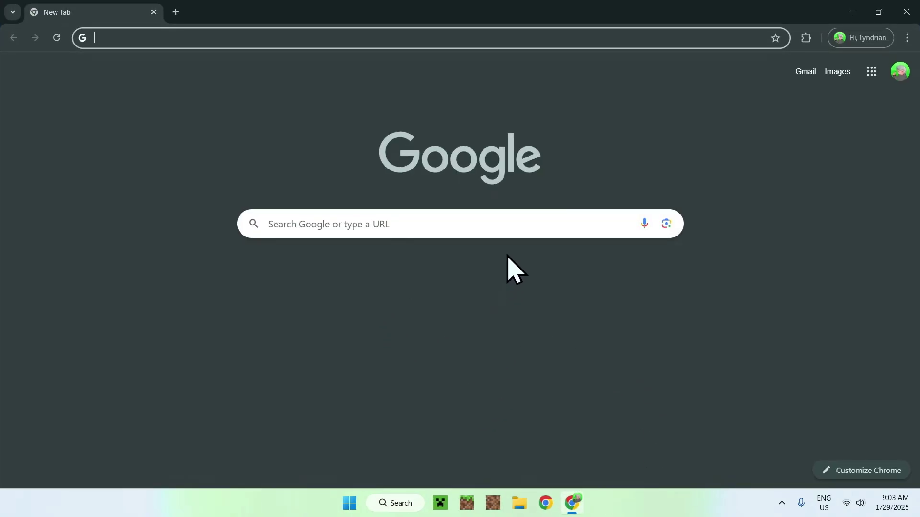
click(449, 224)
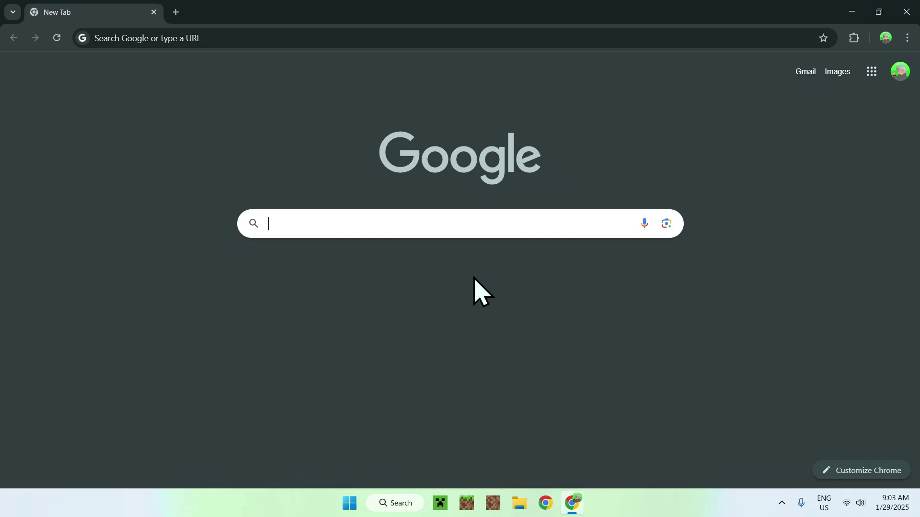
text(Minecraft Server)
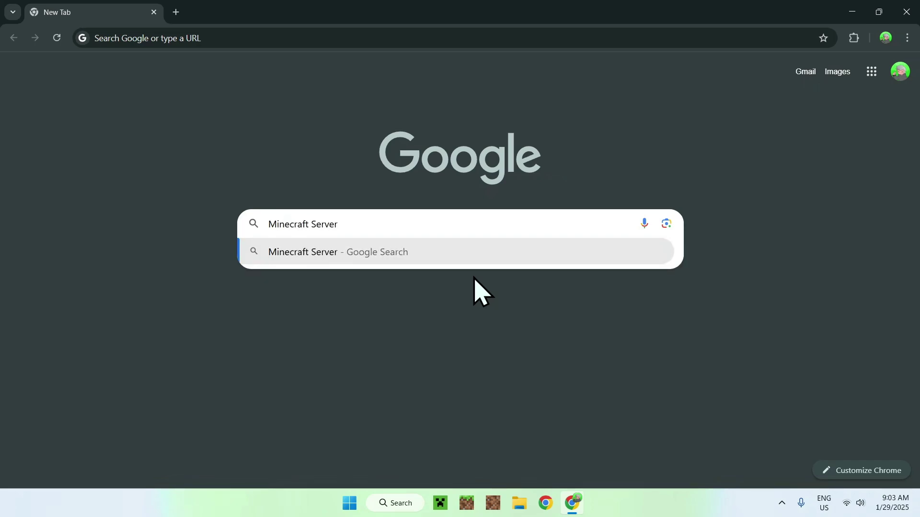
key(Return)
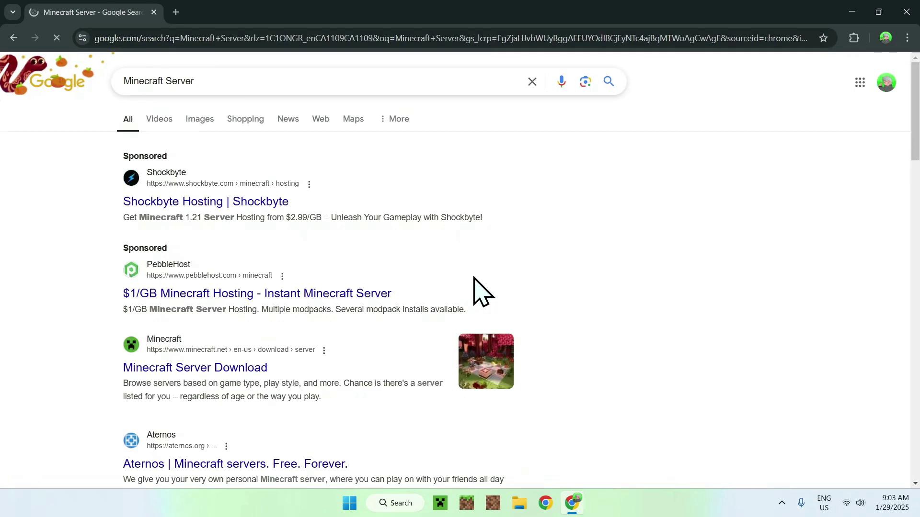
click(195, 369)
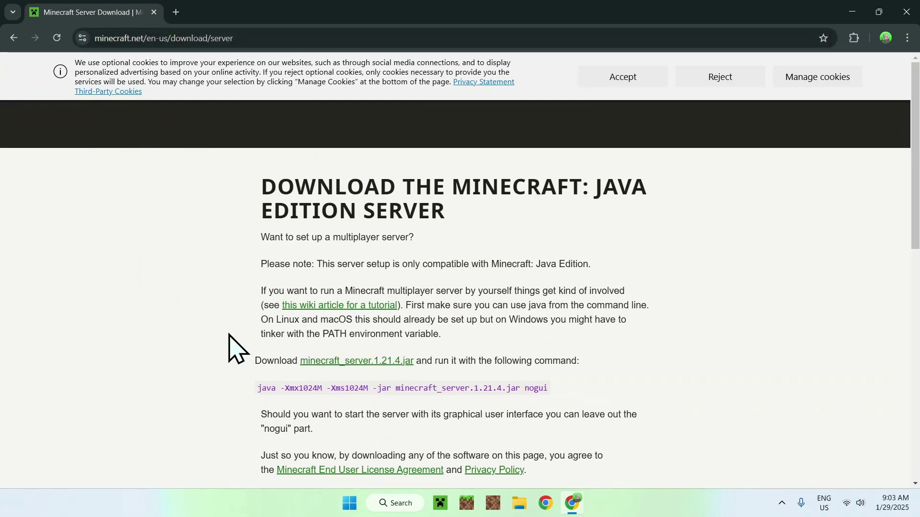
click(352, 361)
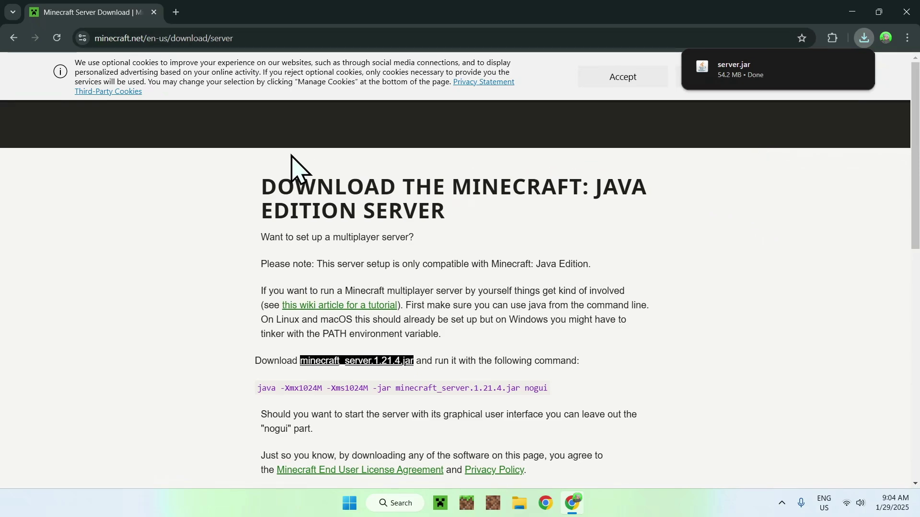
click(176, 12)
Search for JDK 23, open Oracle's Java Downloads page, and accept all cookies
click(289, 224)
text(JDK 23)
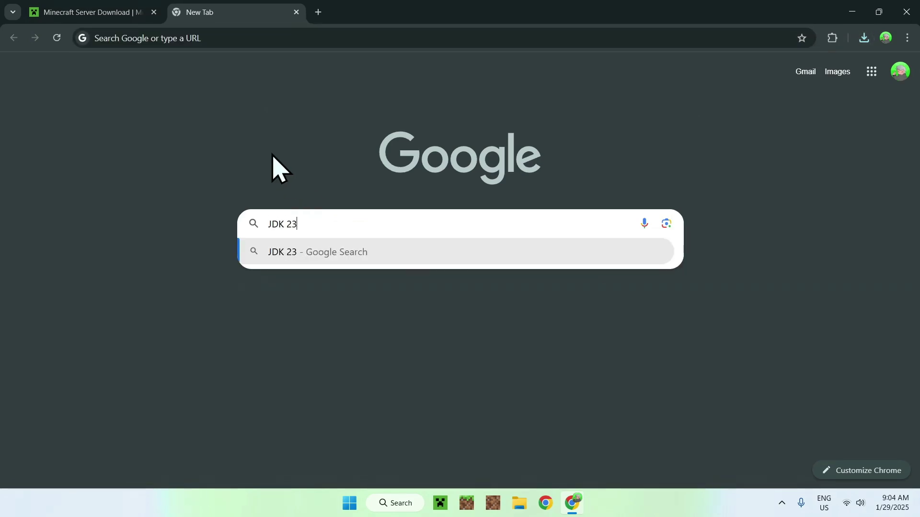
key(Return)
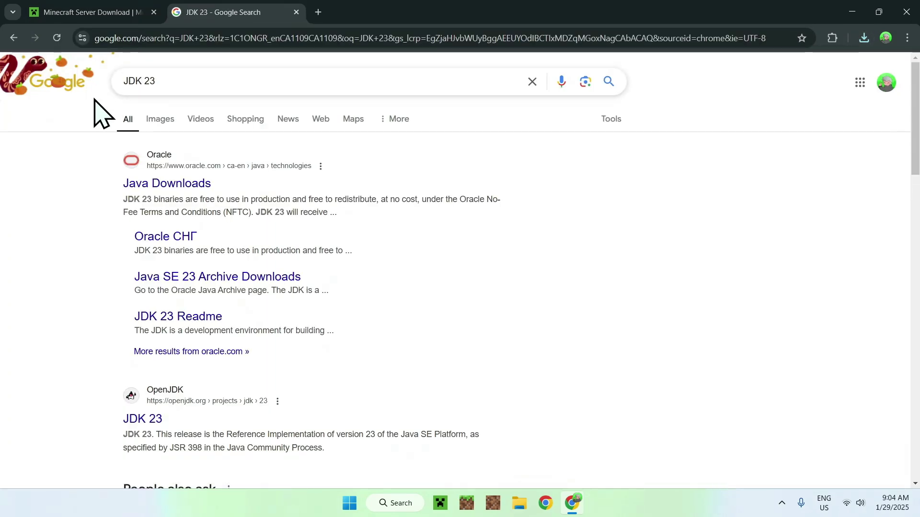
click(157, 187)
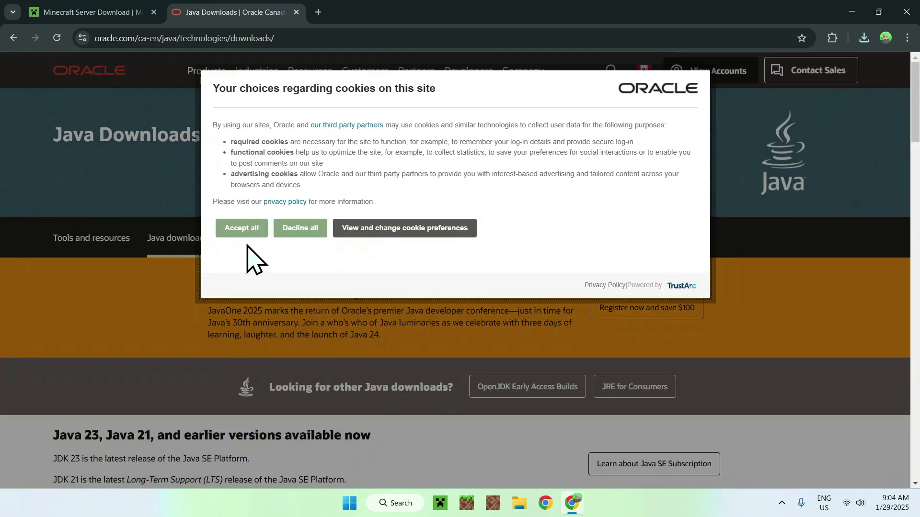
click(241, 230)
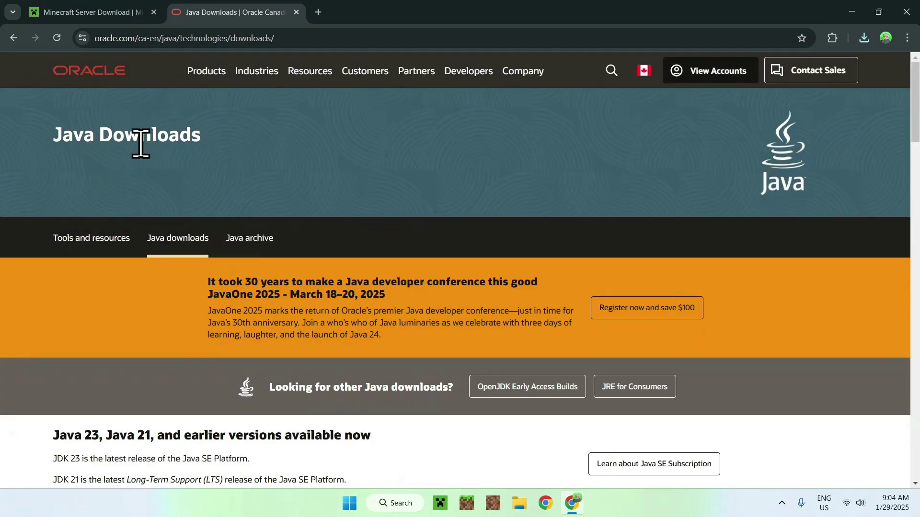
Show the JDK 23 downloads for Windows, then minimize Chrome
scroll(140, 144, down, 4)
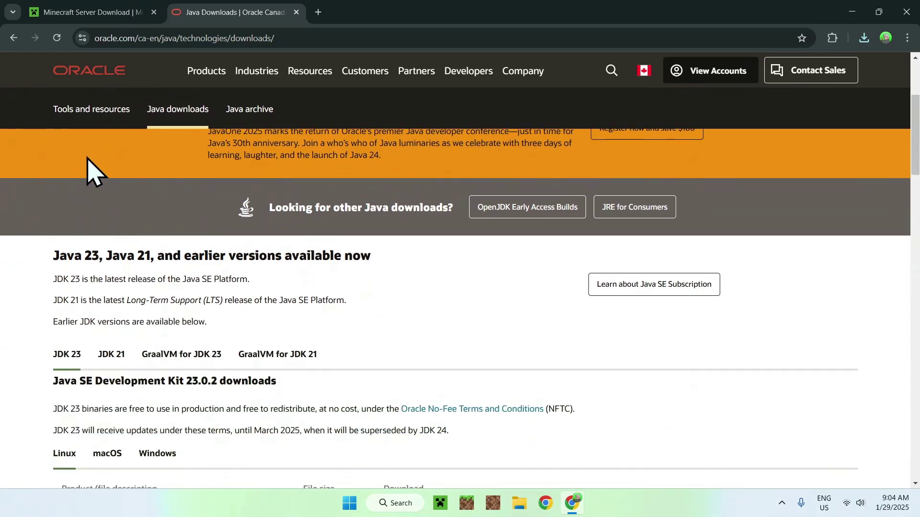
scroll(89, 159, down, 1)
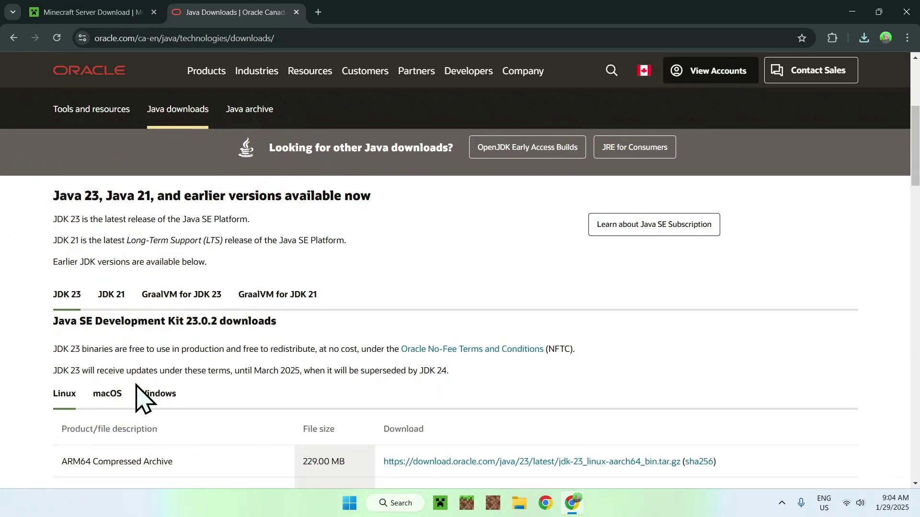
click(157, 395)
scroll(42, 366, down, 2)
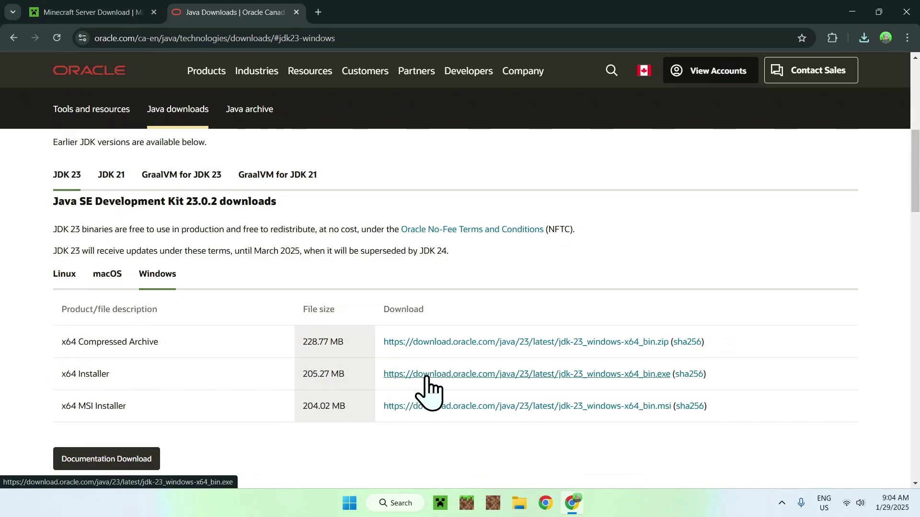
scroll(36, 319, up, 6)
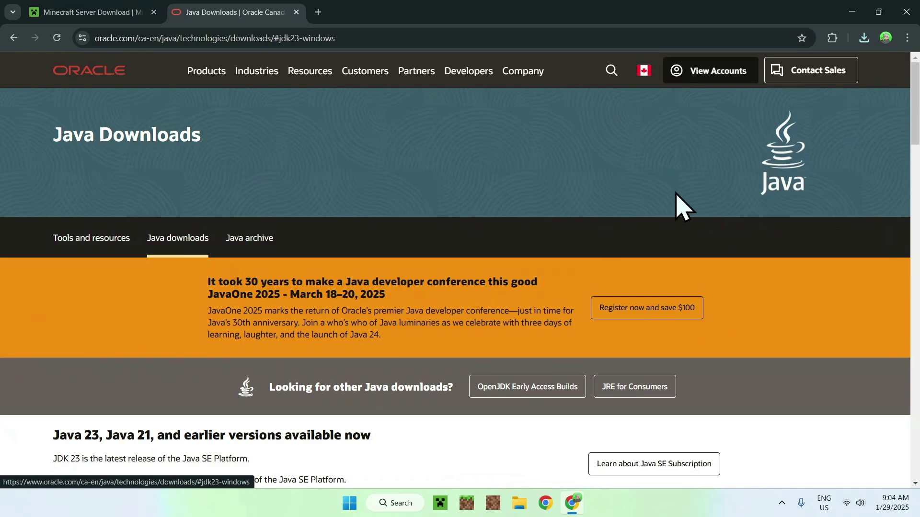
click(852, 13)
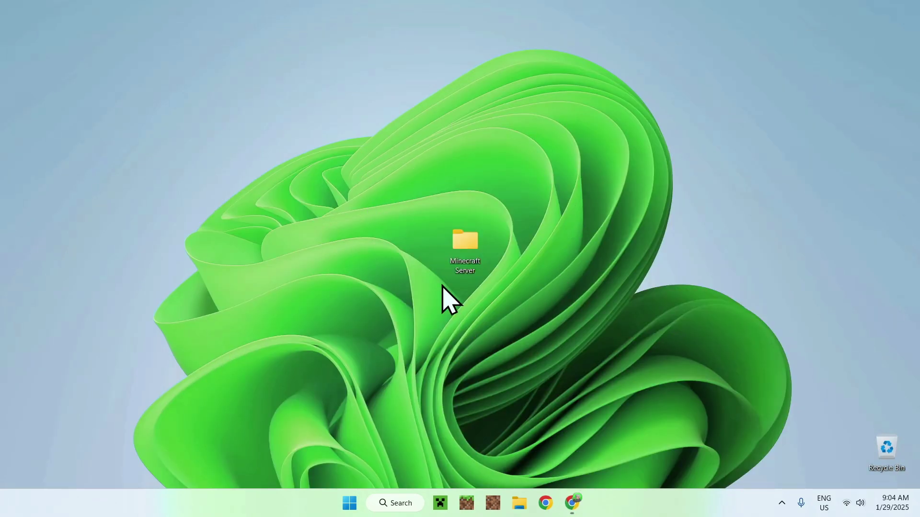
Copy server.jar from Downloads into the empty Minecraft Server folder
double_click(465, 249)
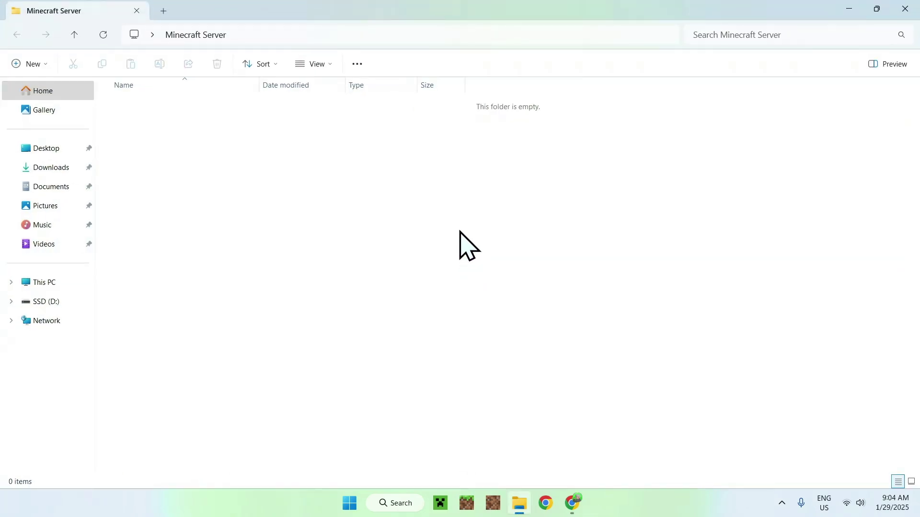
click(54, 168)
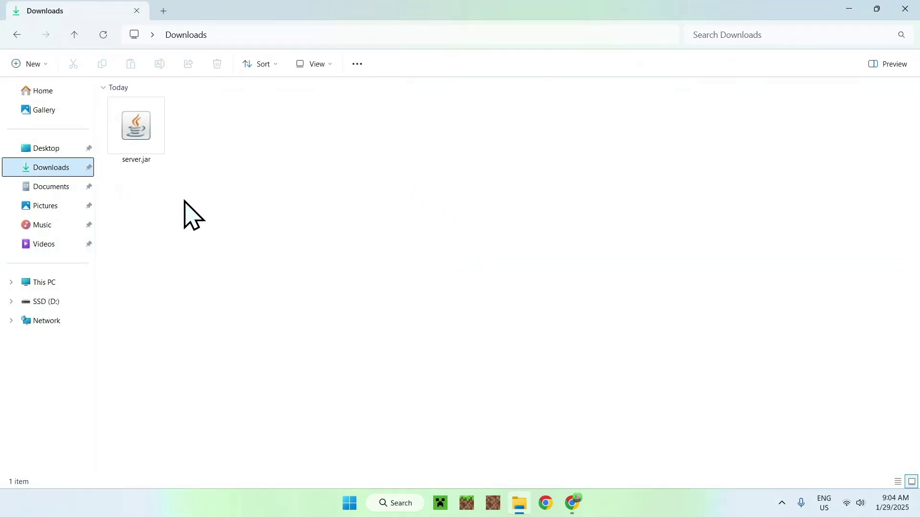
click(148, 125)
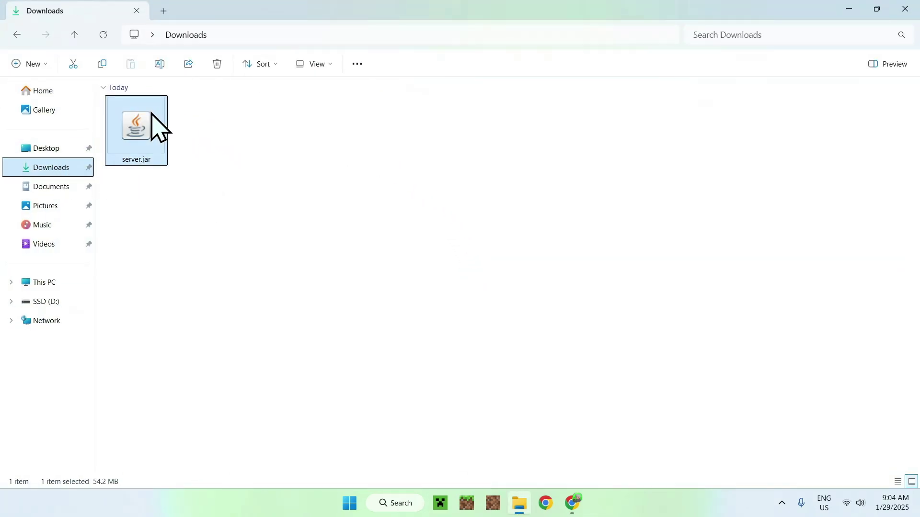
click(103, 63)
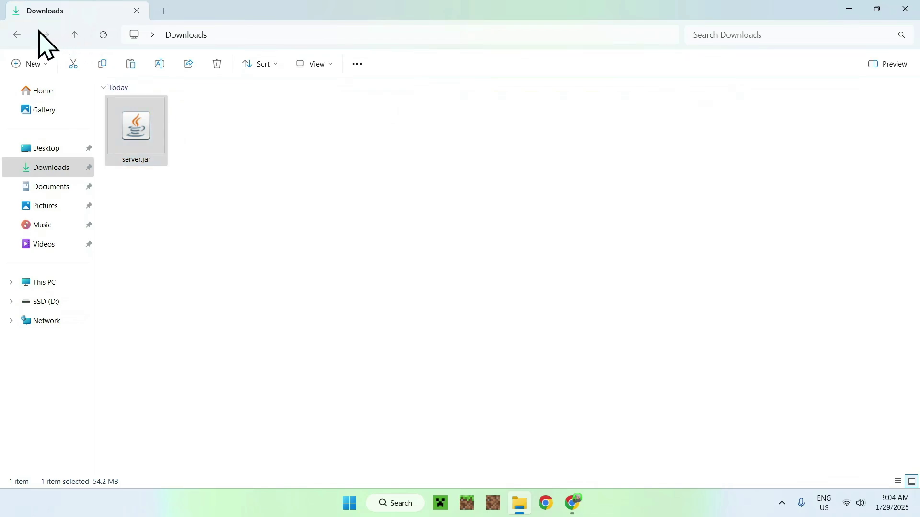
click(17, 35)
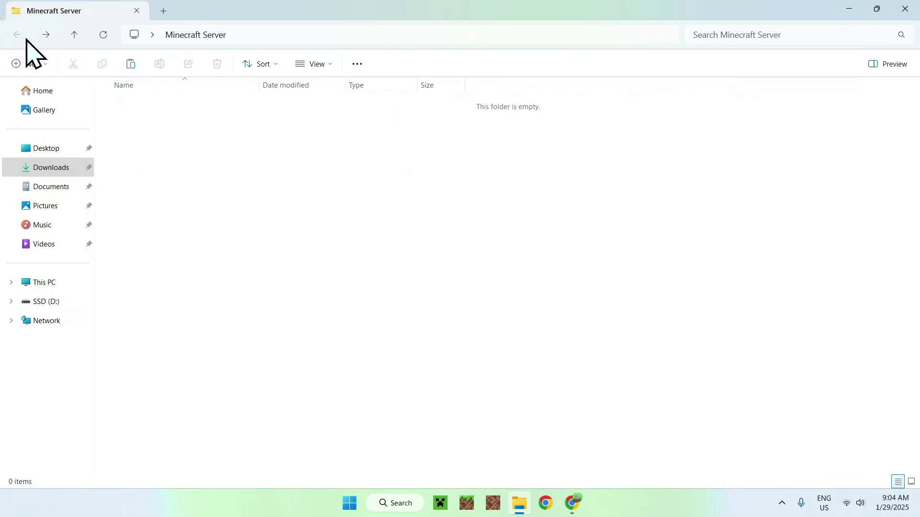
click(130, 64)
click(205, 156)
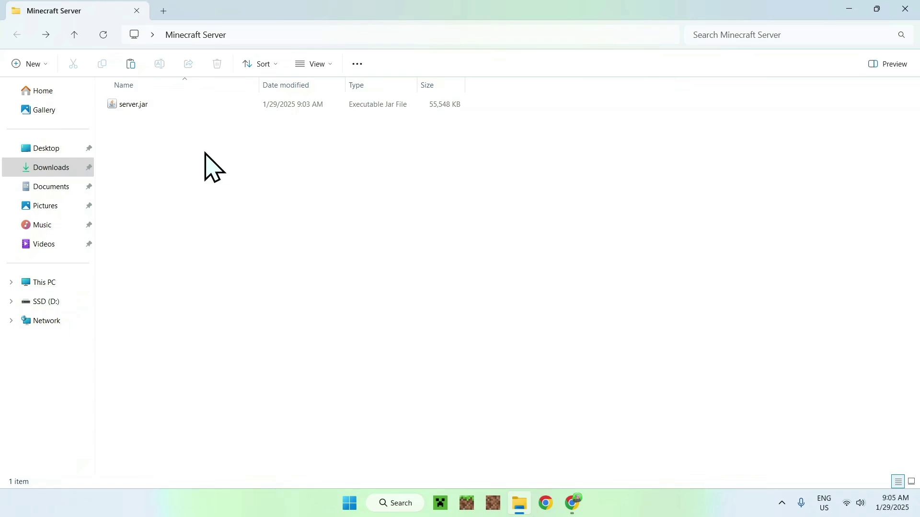
Run server.jar once, then change eula.txt to eula=true, save it, and verify
double_click(186, 106)
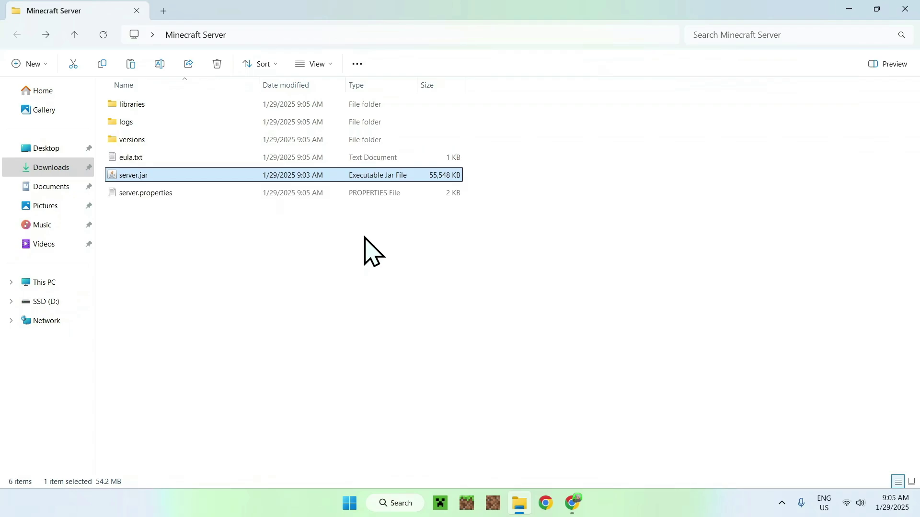
double_click(249, 158)
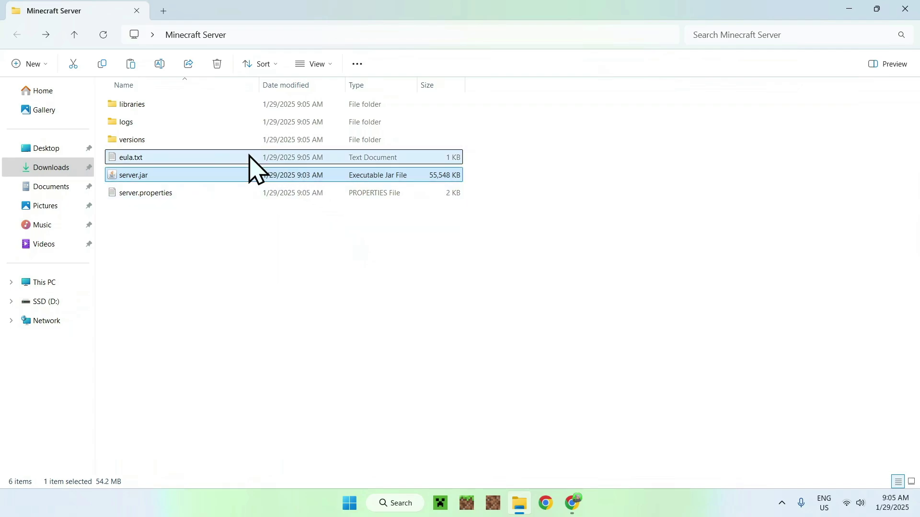
drag(150, 156, 178, 163)
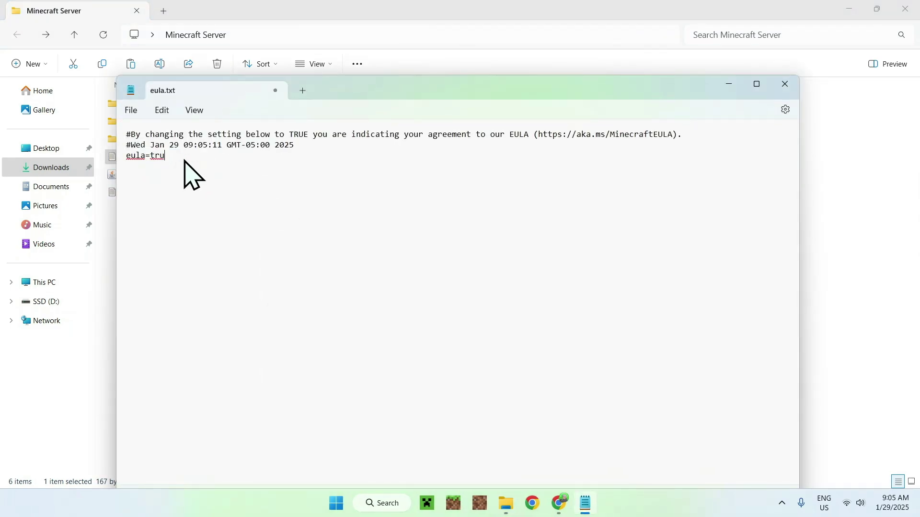
text(true)
click(275, 90)
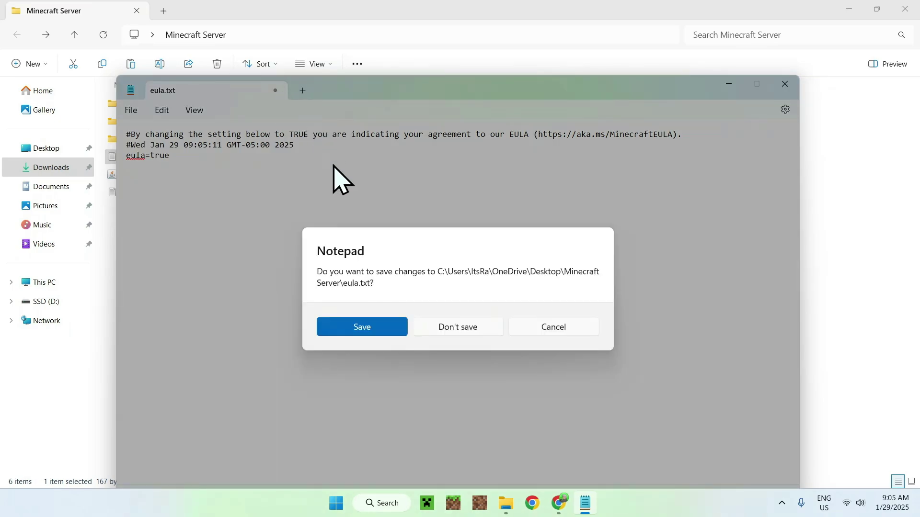
click(362, 327)
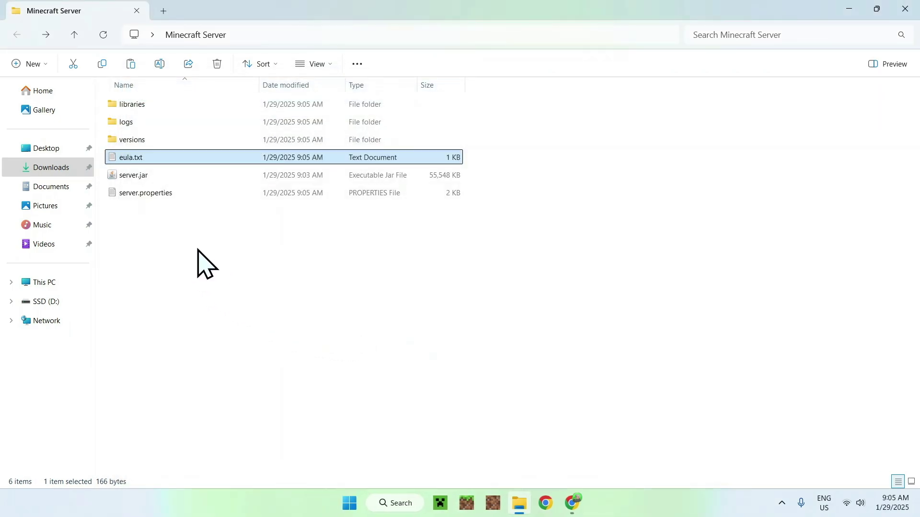
double_click(209, 158)
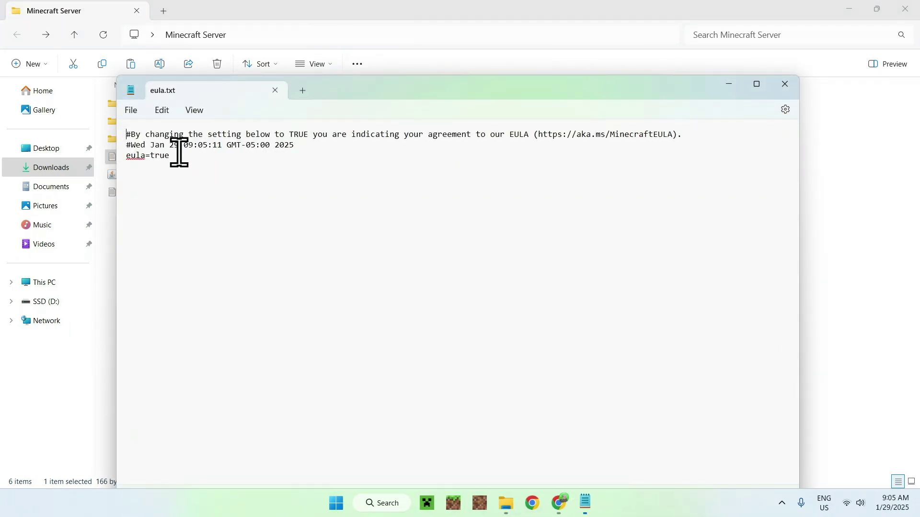
click(275, 90)
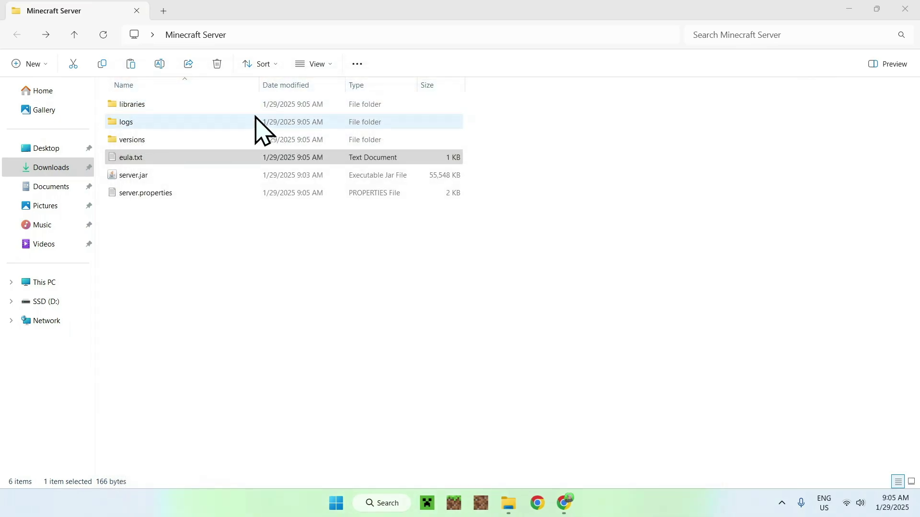
Start server.jar again and launch Minecraft Java Edition 1.21.4 from the launcher
double_click(180, 177)
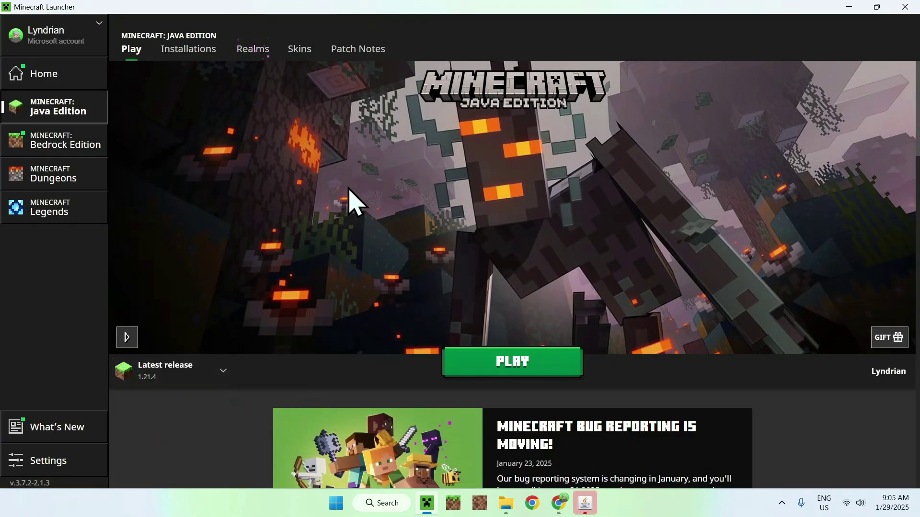
click(513, 373)
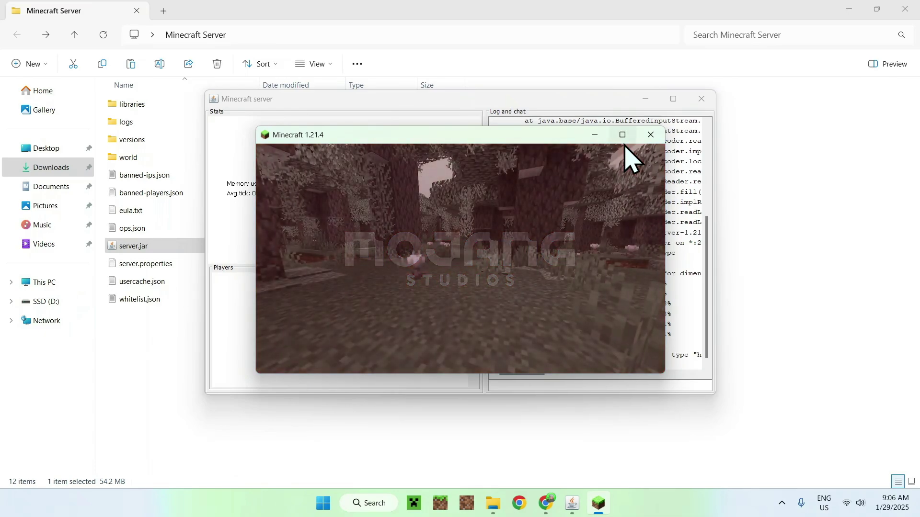
Add a multiplayer server at address 0.0.0.0, join it, and walk through the jungle
click(623, 138)
click(337, 241)
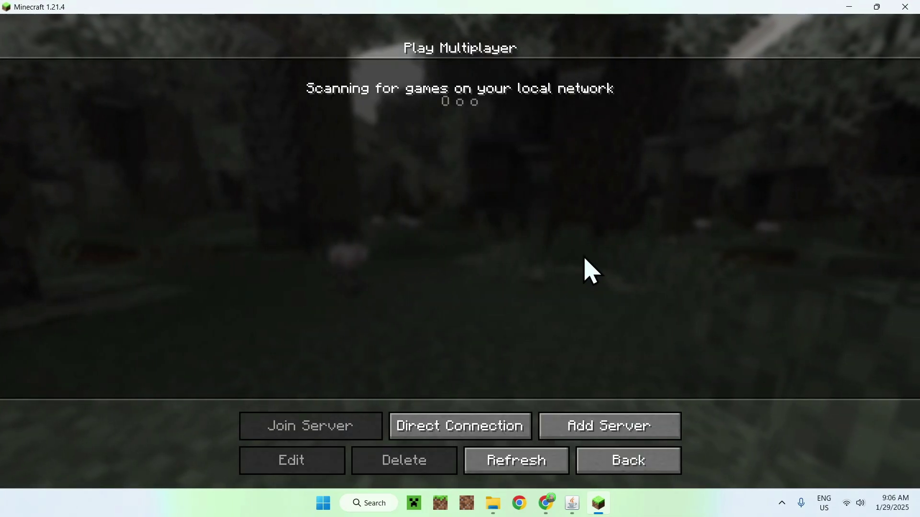
click(604, 431)
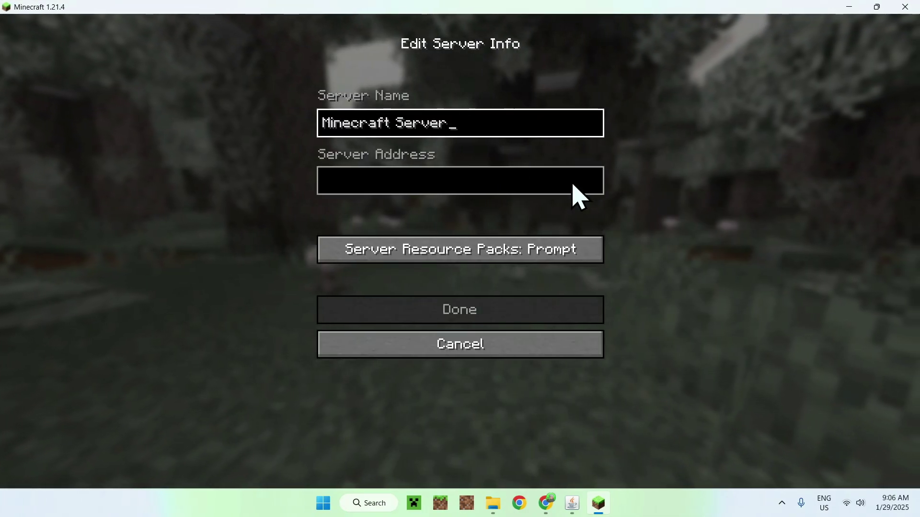
click(498, 185)
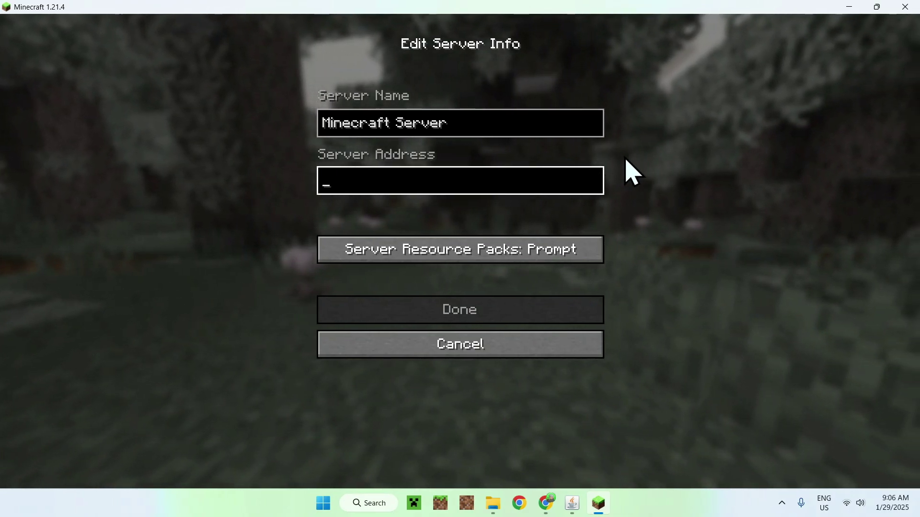
text(0.0.0.0)
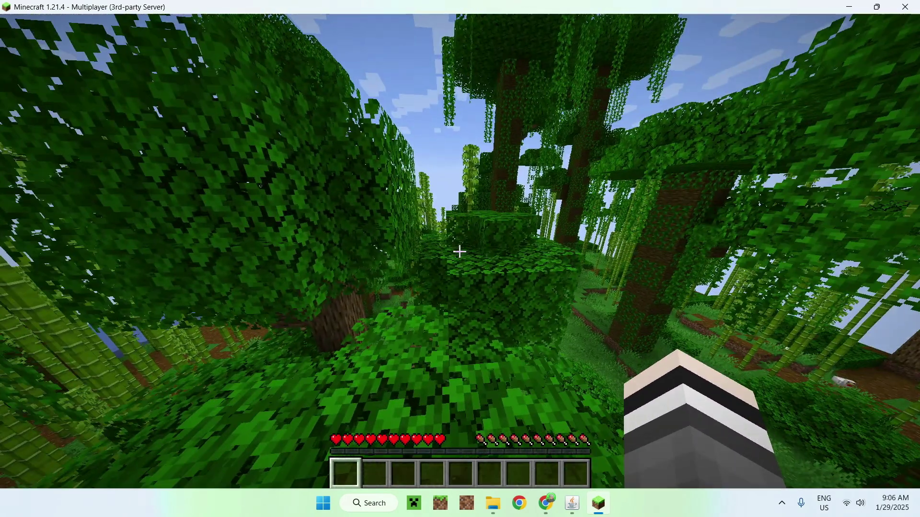
key(w)
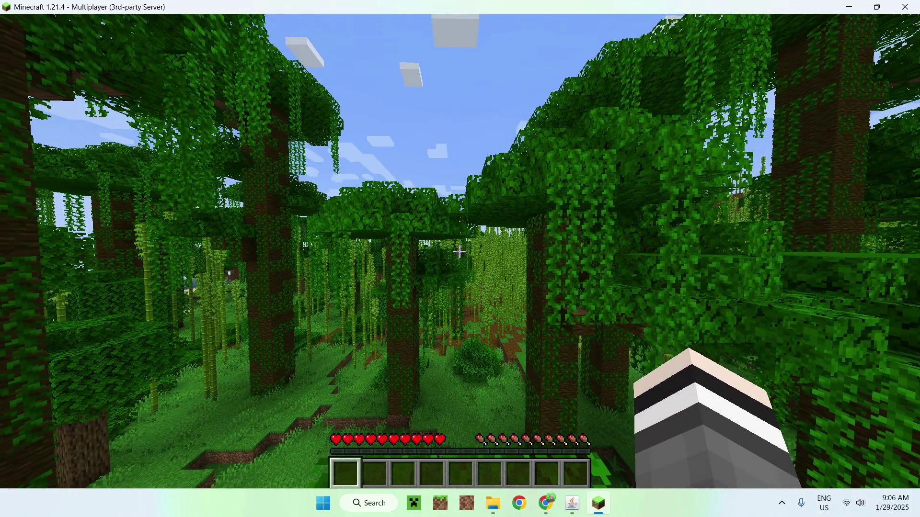
key(Escape)
Disconnect and delete the Minecraft Server entry from the multiplayer list
click(460, 295)
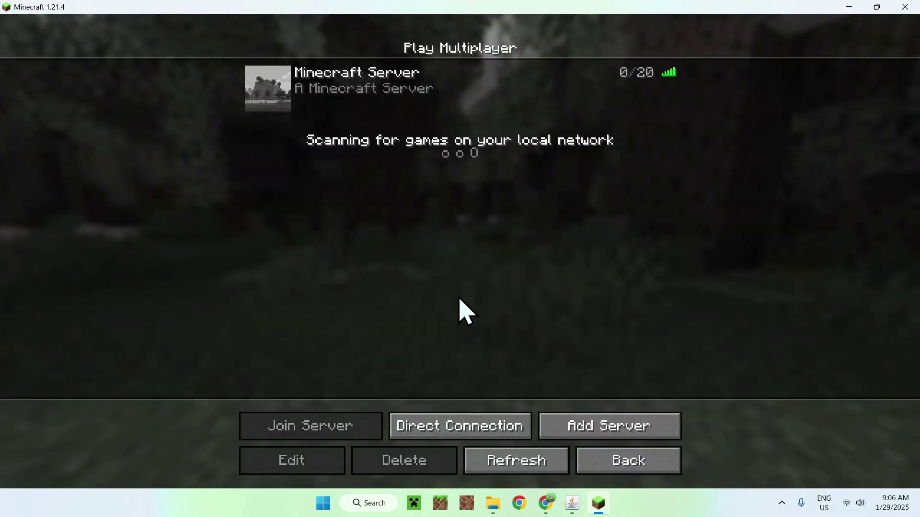
click(353, 103)
click(404, 461)
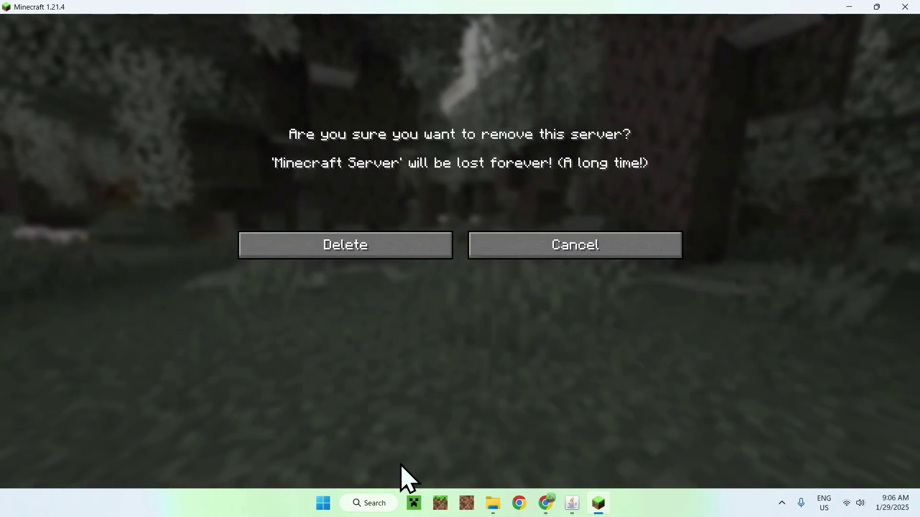
click(336, 245)
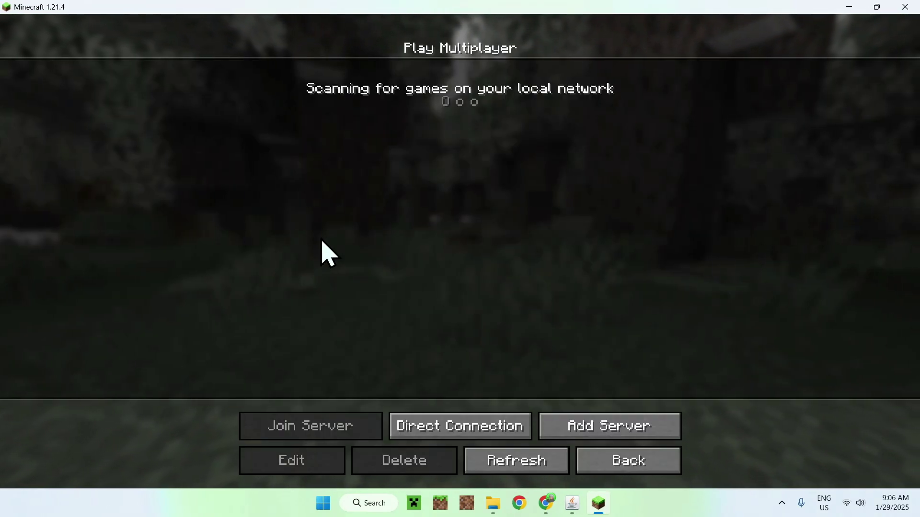
Shut down the server by entering 'stop' in its console
click(849, 7)
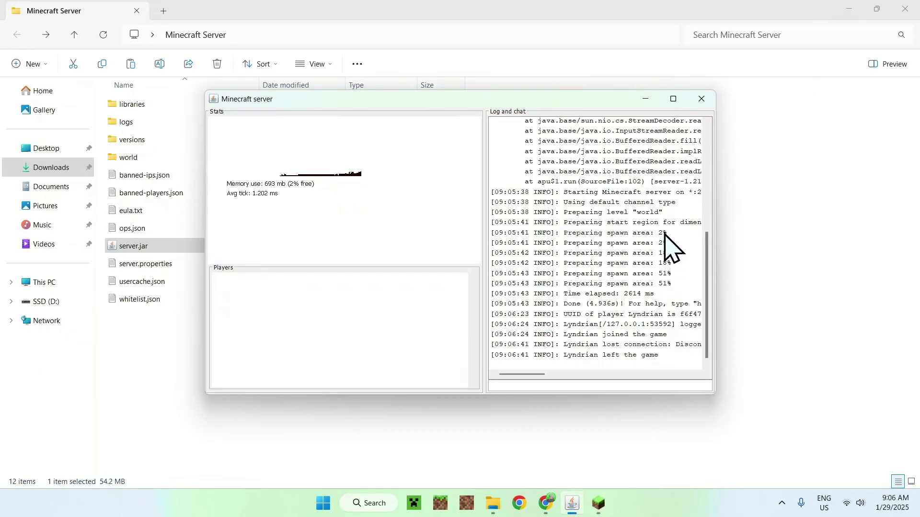
click(593, 387)
text(stop)
key(Return)
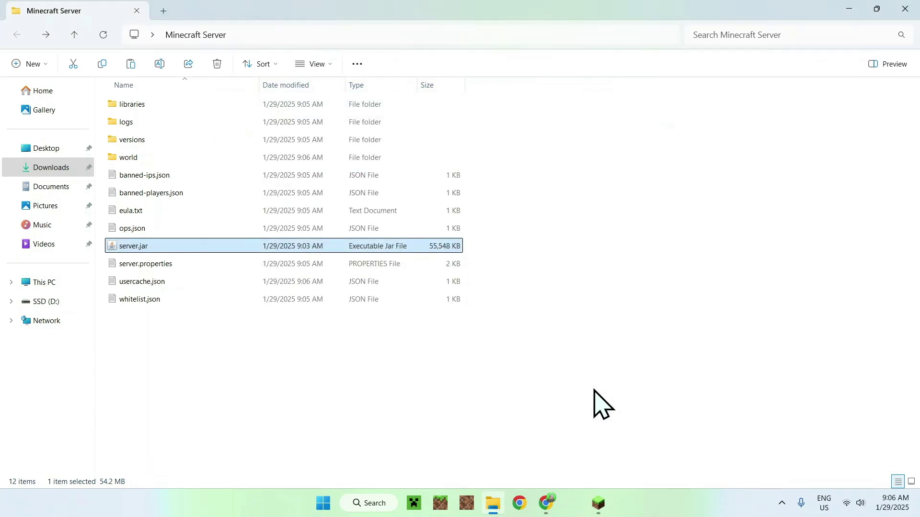
click(594, 389)
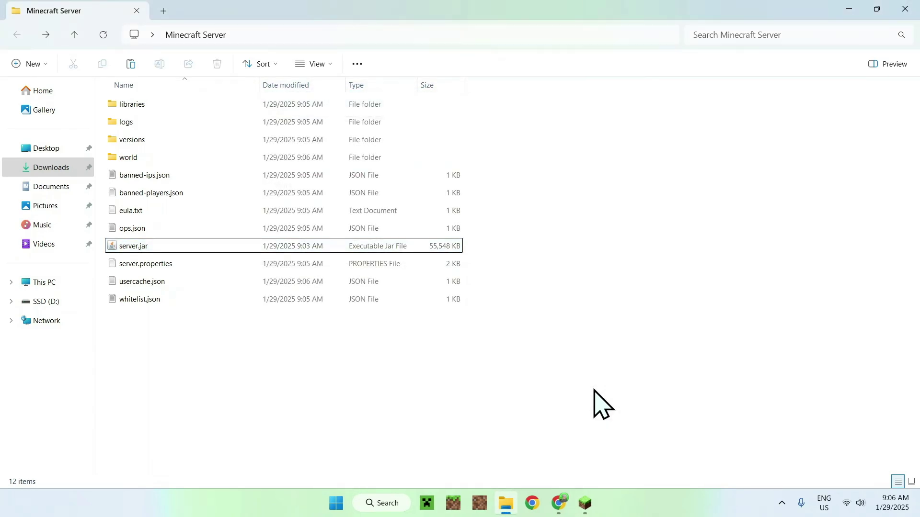